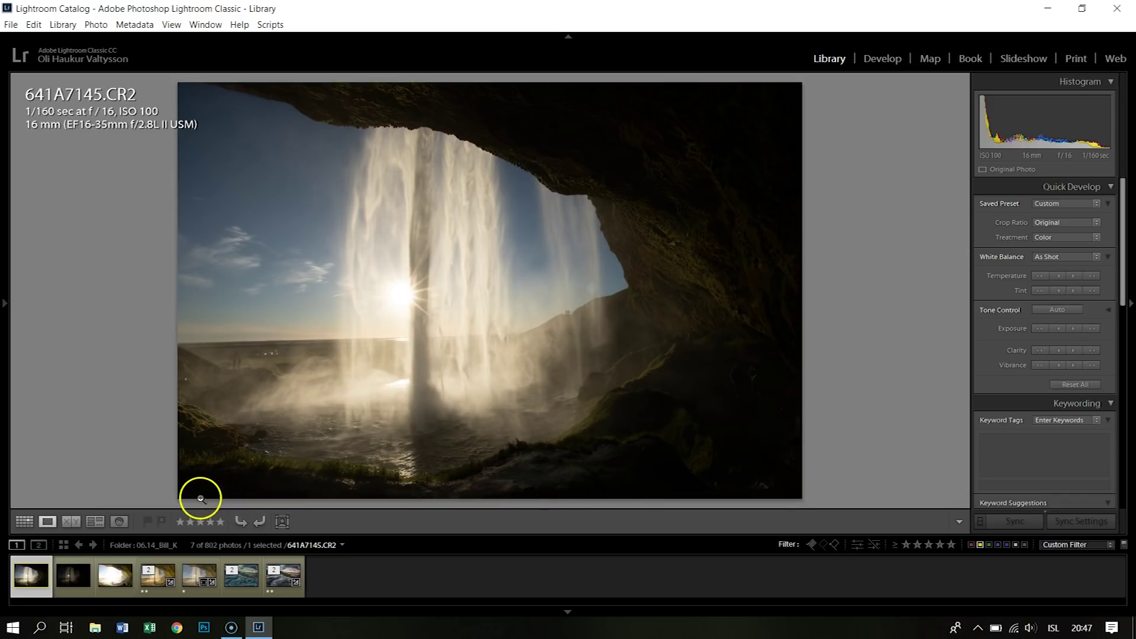
View the darker 1/1250 sec bracket 641A7146.CR2, then the bright 1/20 sec shot 641A7147.CR2
click(66, 582)
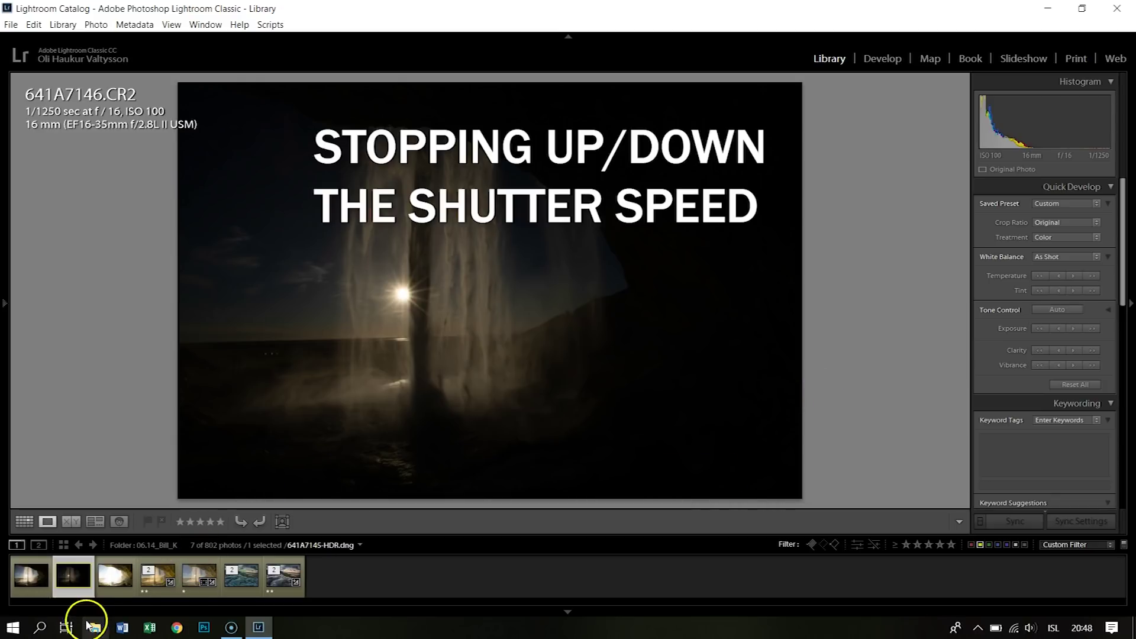
click(114, 579)
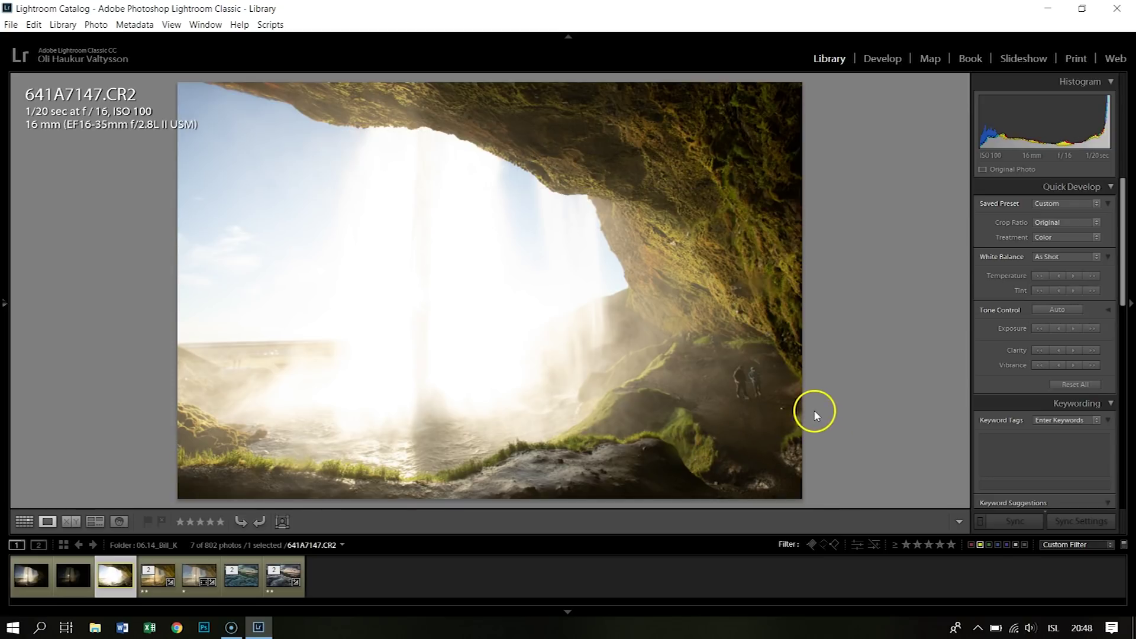
Open the stacked HDR merge and view its edited TIFF, 641A7145-HDR-Edit.tif
click(189, 585)
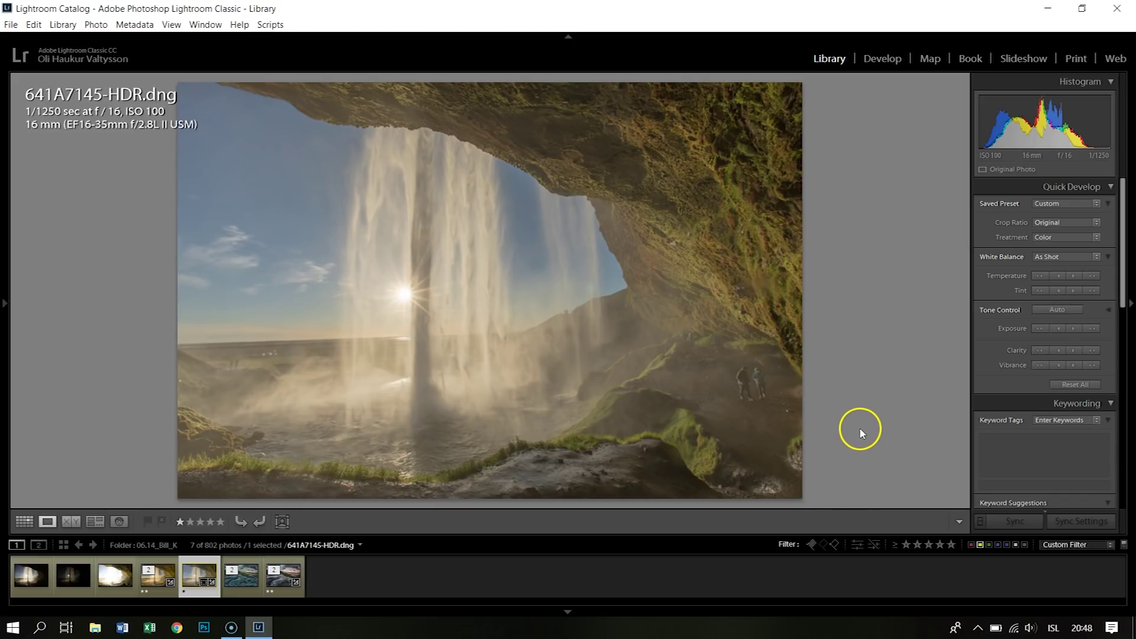
click(149, 586)
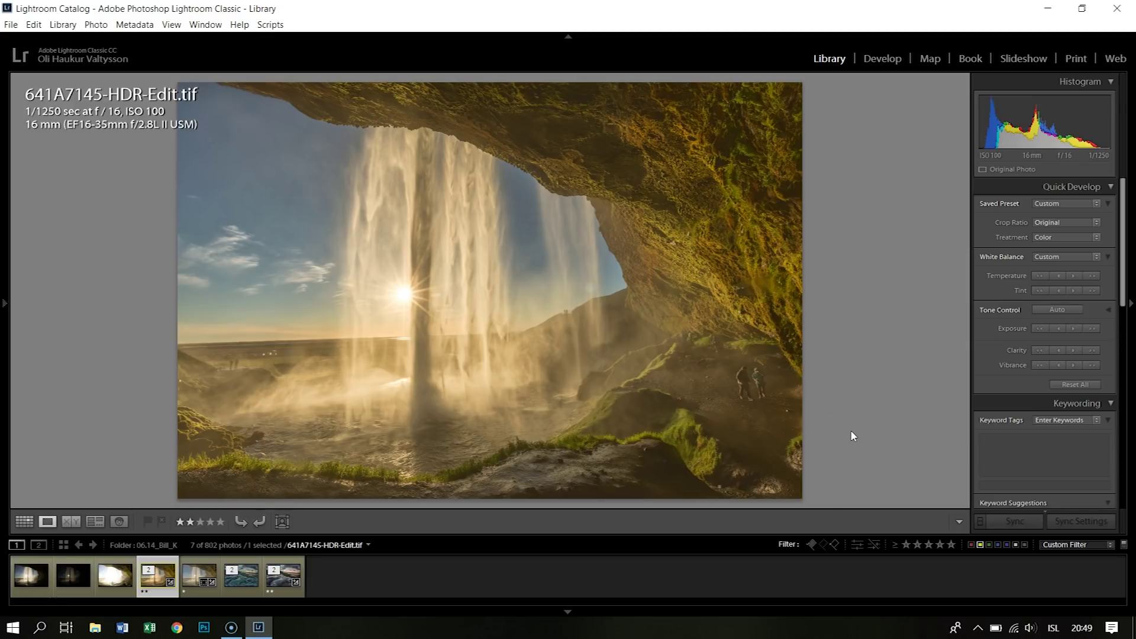
click(846, 447)
View the mountain-and-rapids edit, then the other mountain edit 641A7479-Edit.tif
click(283, 592)
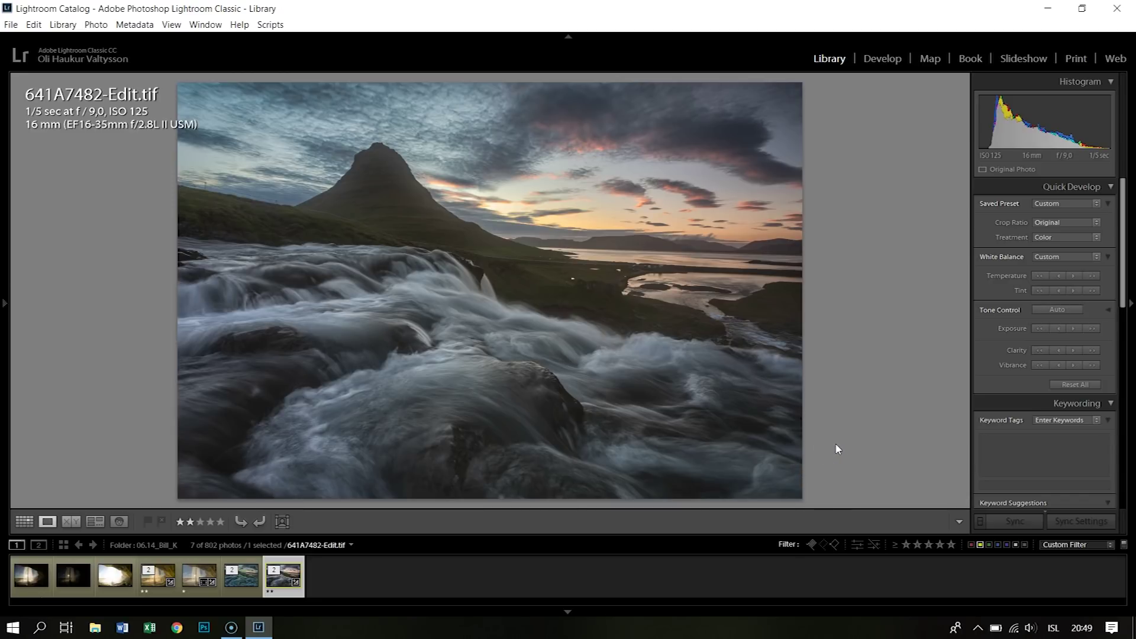
click(242, 586)
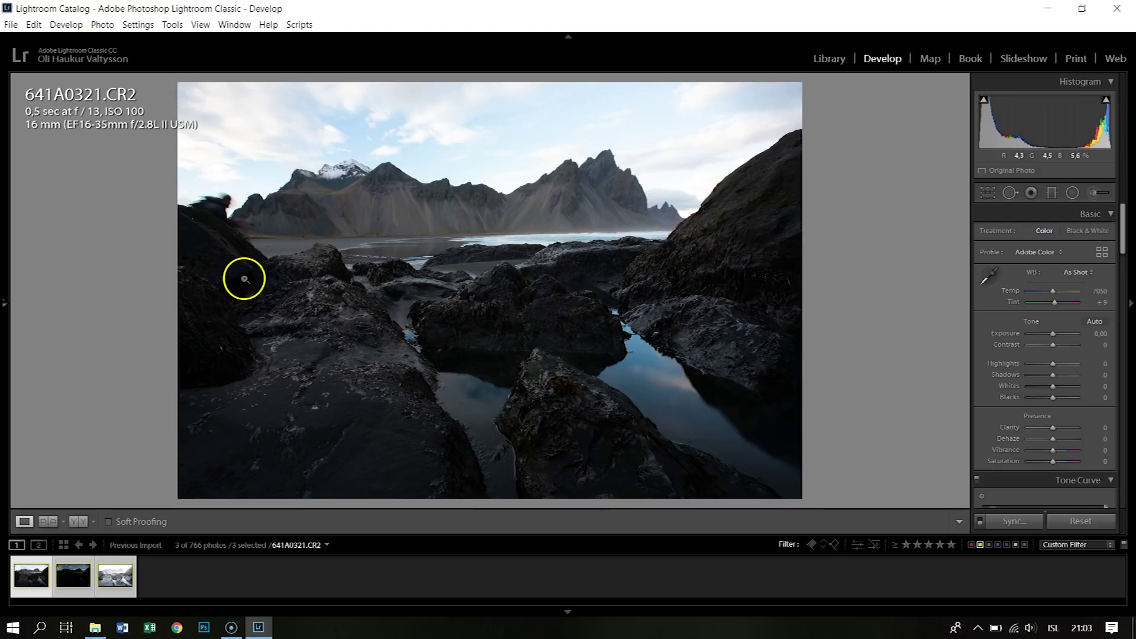
Compare the middle, brightest and darkest rocky-beach brackets, ending on 641A0321.CR2
click(77, 573)
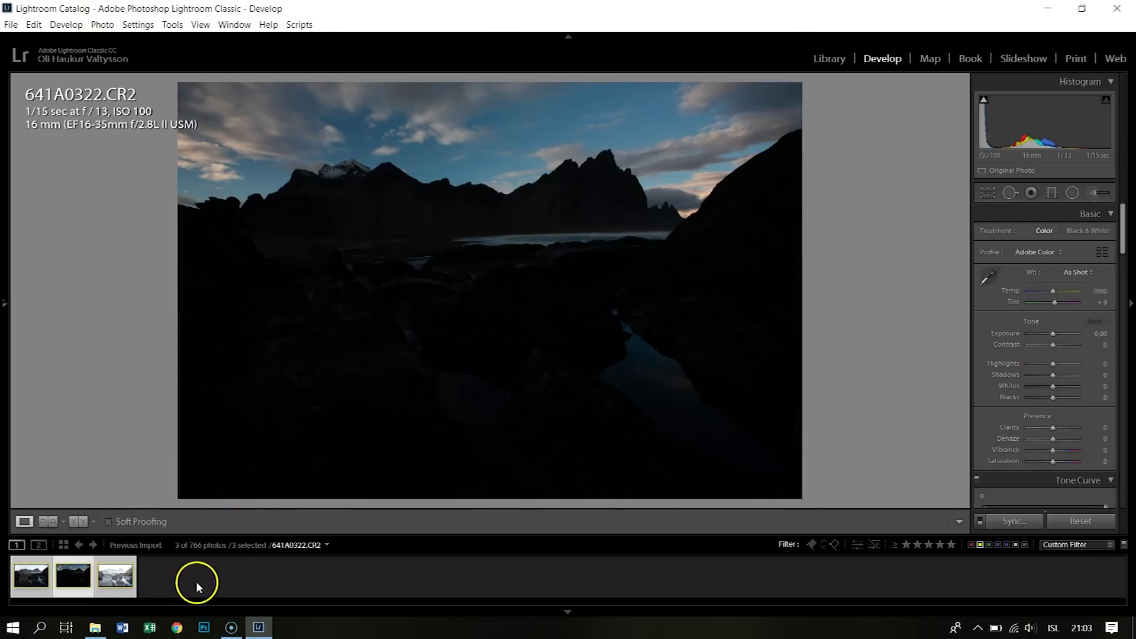
click(119, 586)
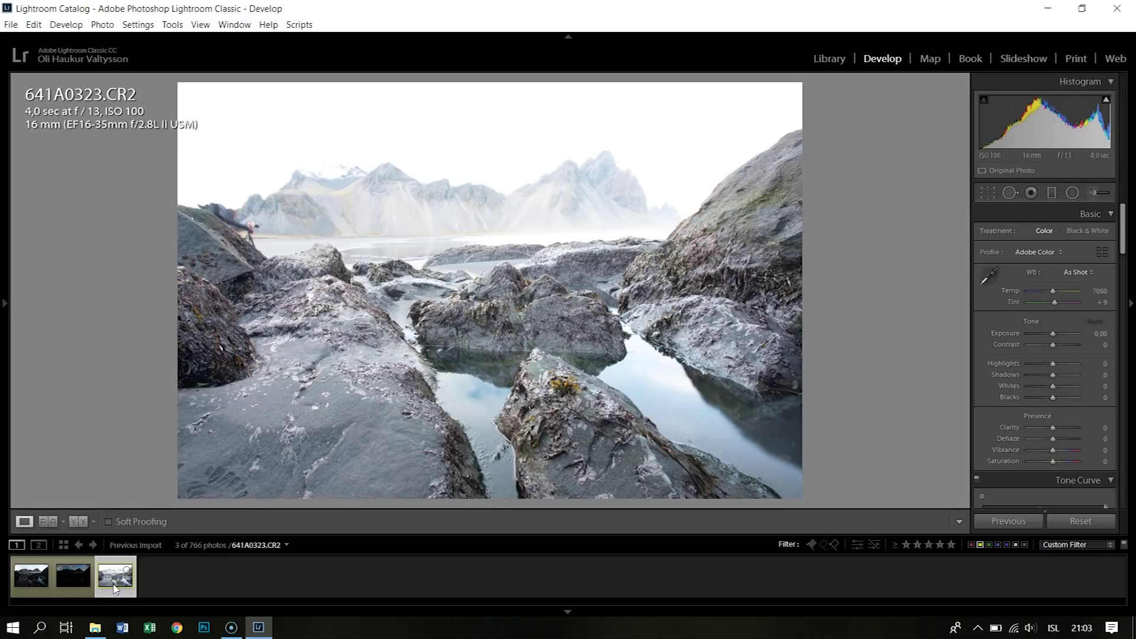
click(58, 595)
click(44, 578)
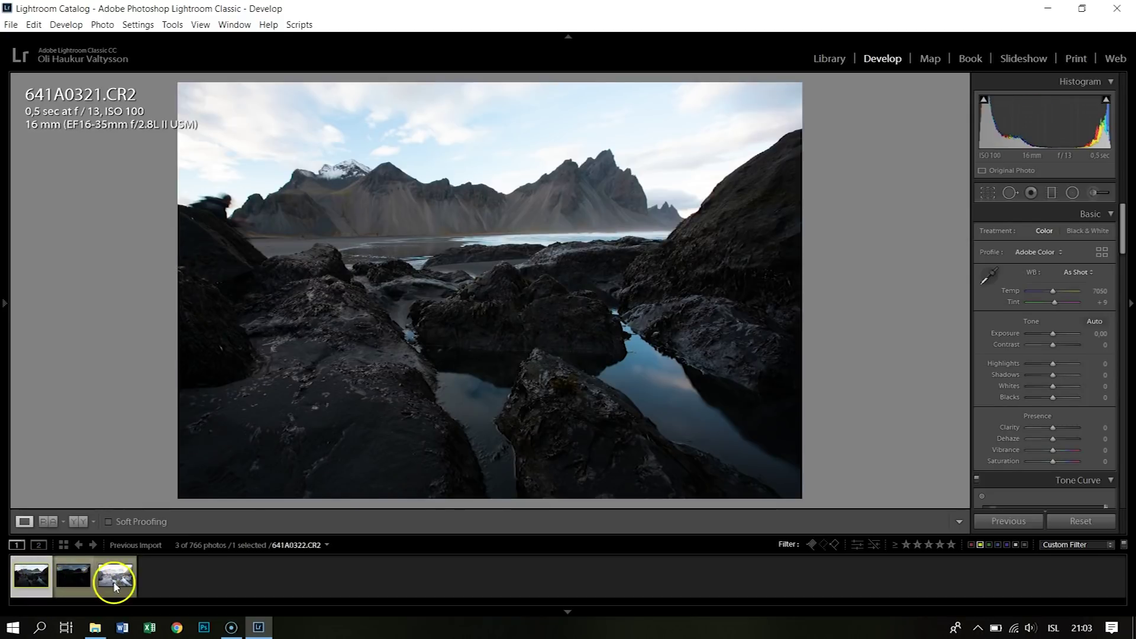
Select all three bracketed exposures, 641A0321 to 641A0323, together
shift+click(114, 585)
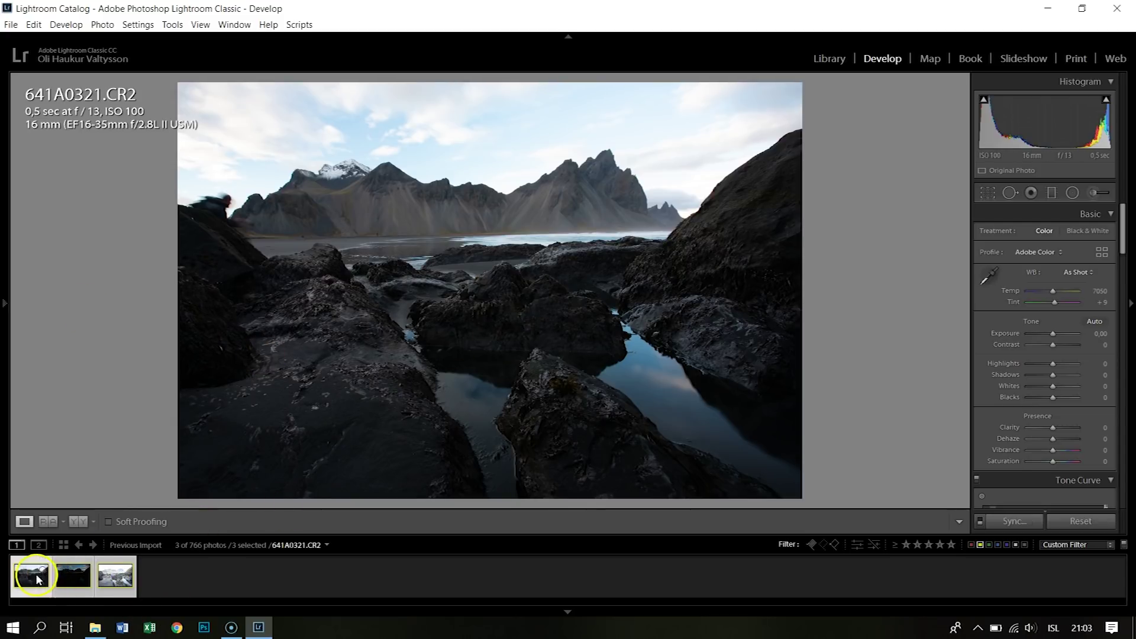
click(83, 594)
right_click(117, 595)
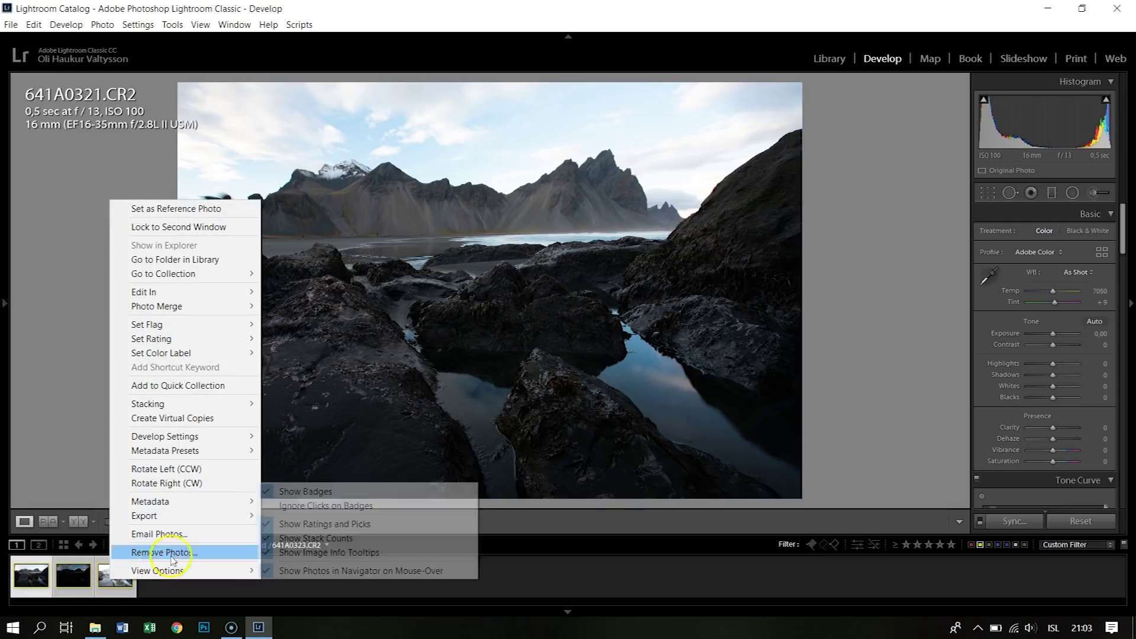
Merge the three brackets into an HDR with High deghosting, Auto Align and Auto Settings
mouse_move(220, 306)
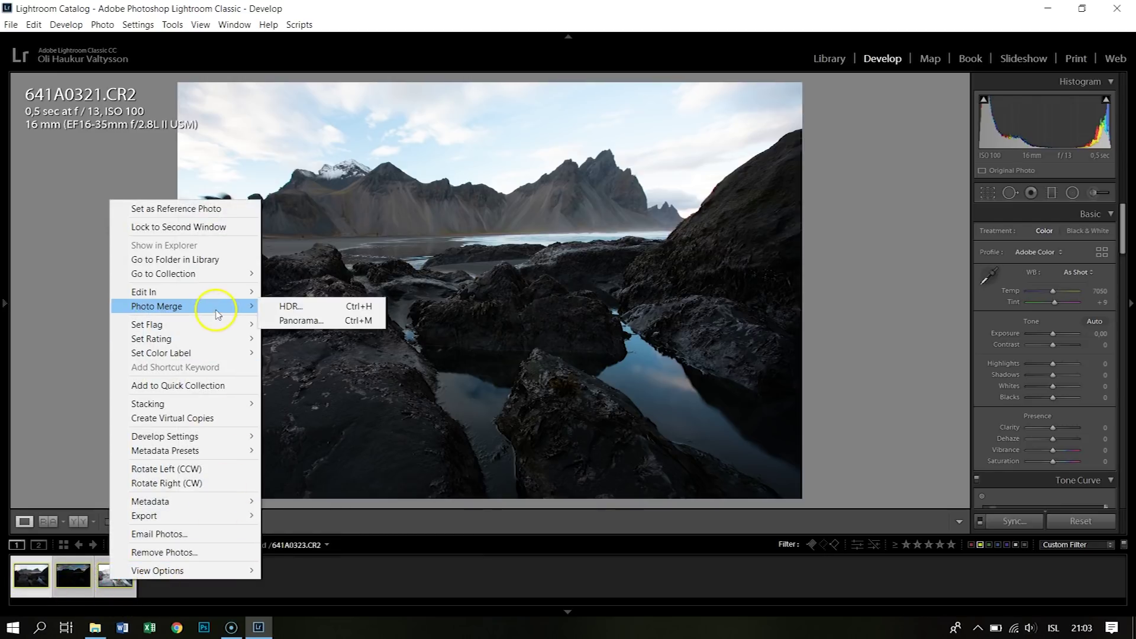
click(318, 306)
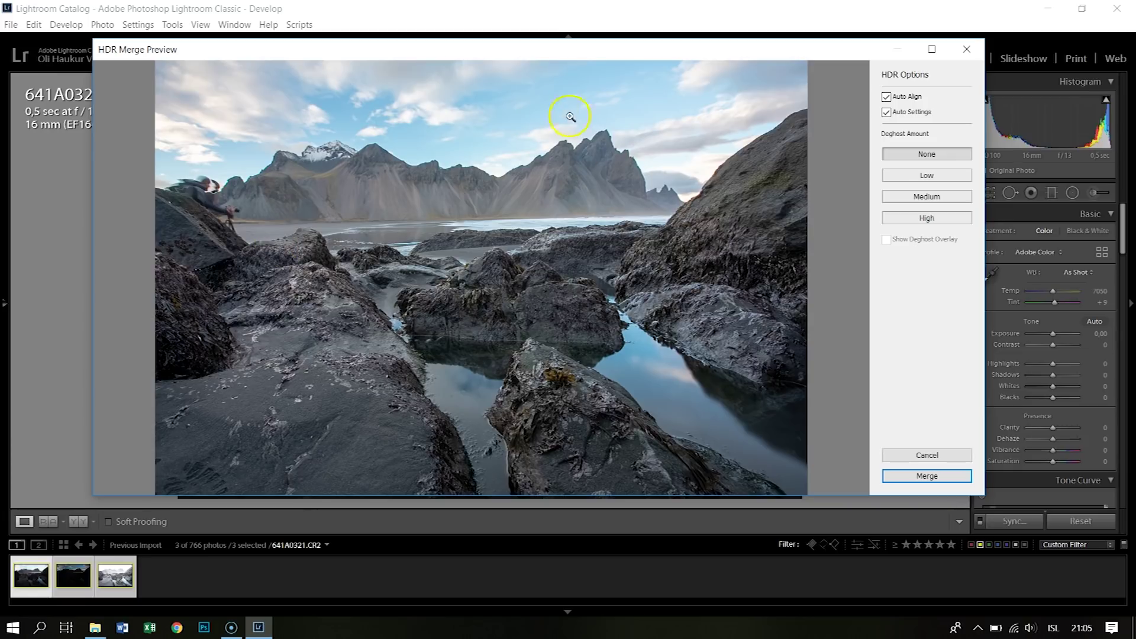
click(935, 220)
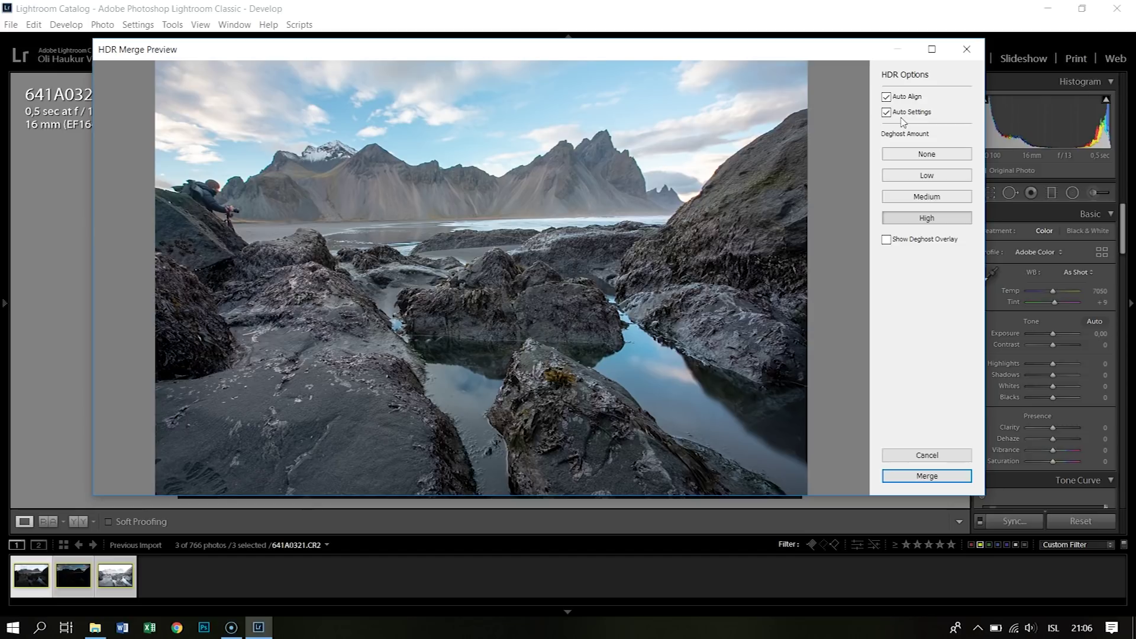
click(915, 475)
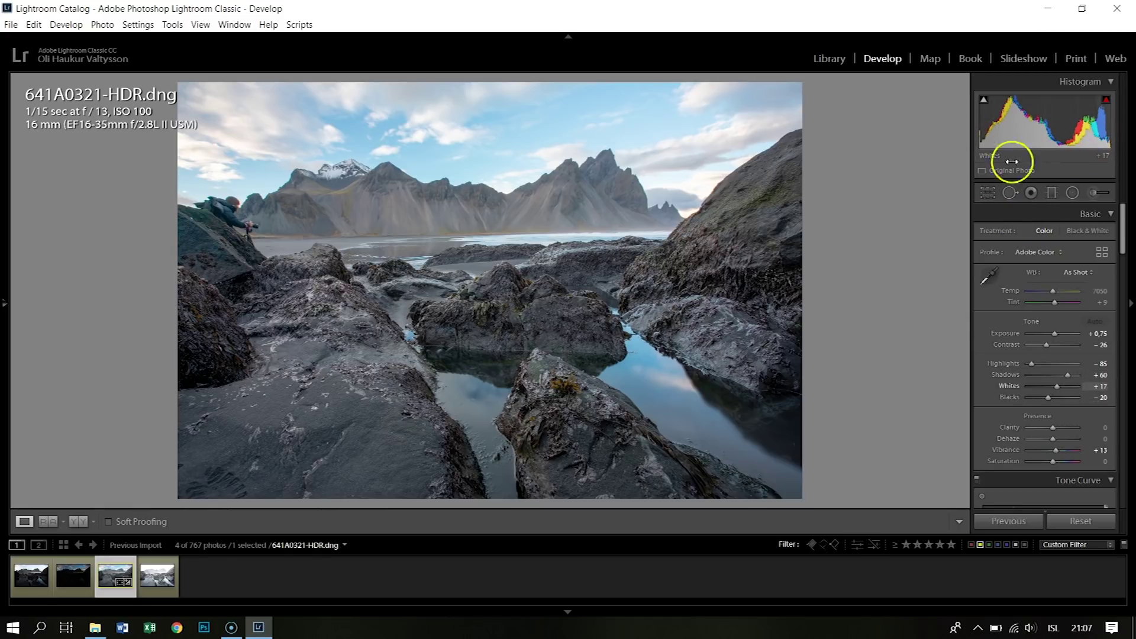
Compare the merged 641A0321-HDR.dng with the dark bracket, ending on the HDR DNG in Develop
click(161, 583)
mouse_move(1086, 129)
mouse_down()
mouse_move(1106, 132)
mouse_move(1095, 140)
mouse_up()
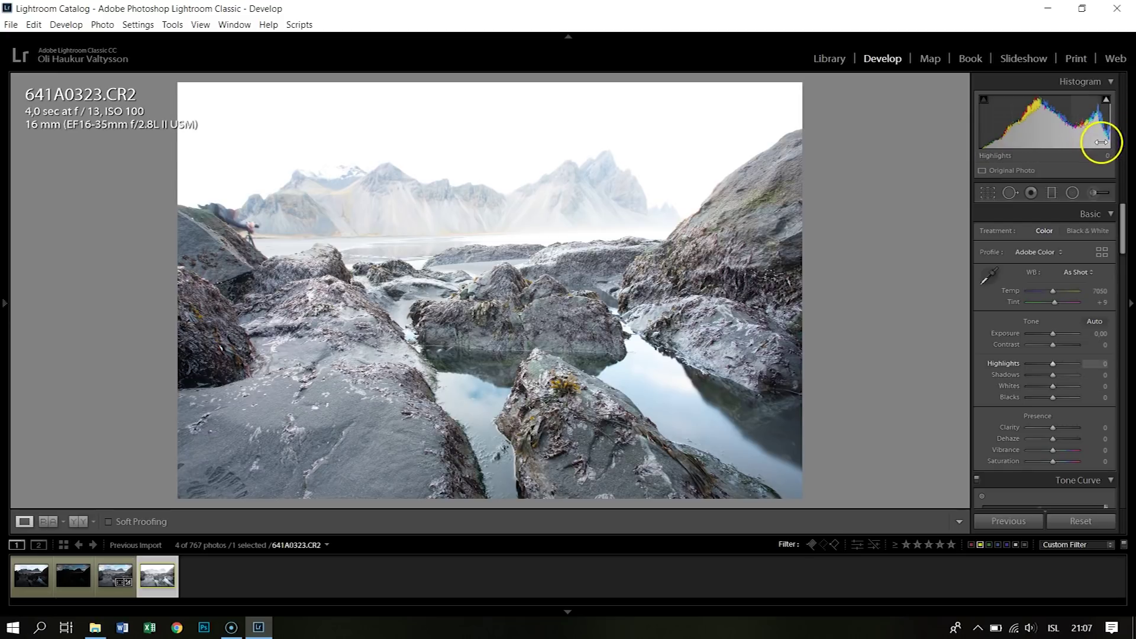
click(25, 577)
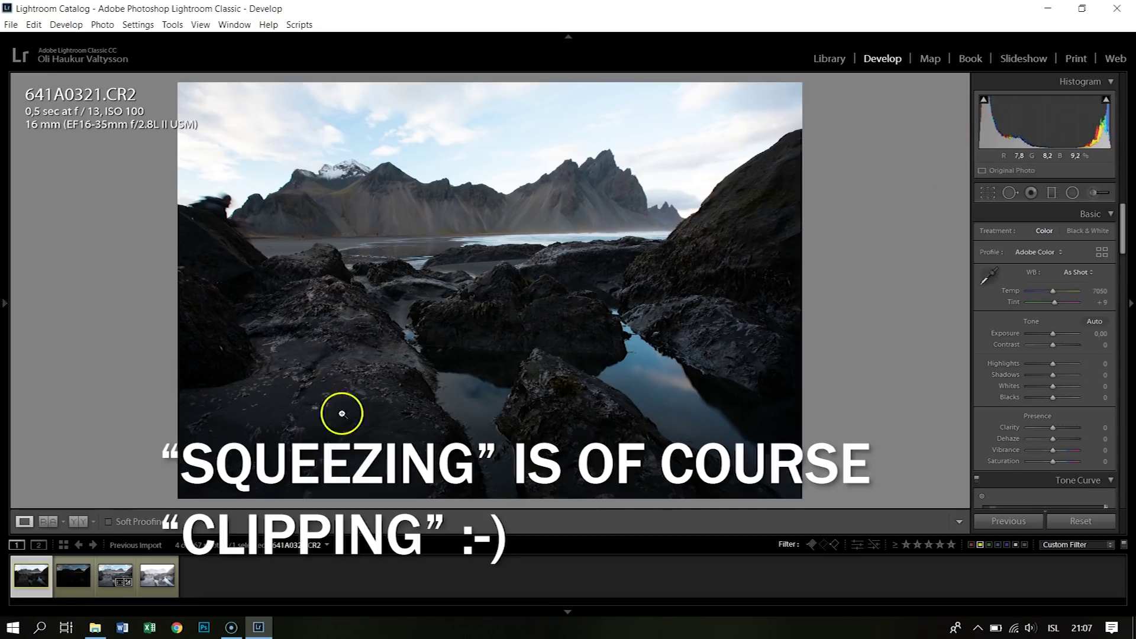
click(73, 579)
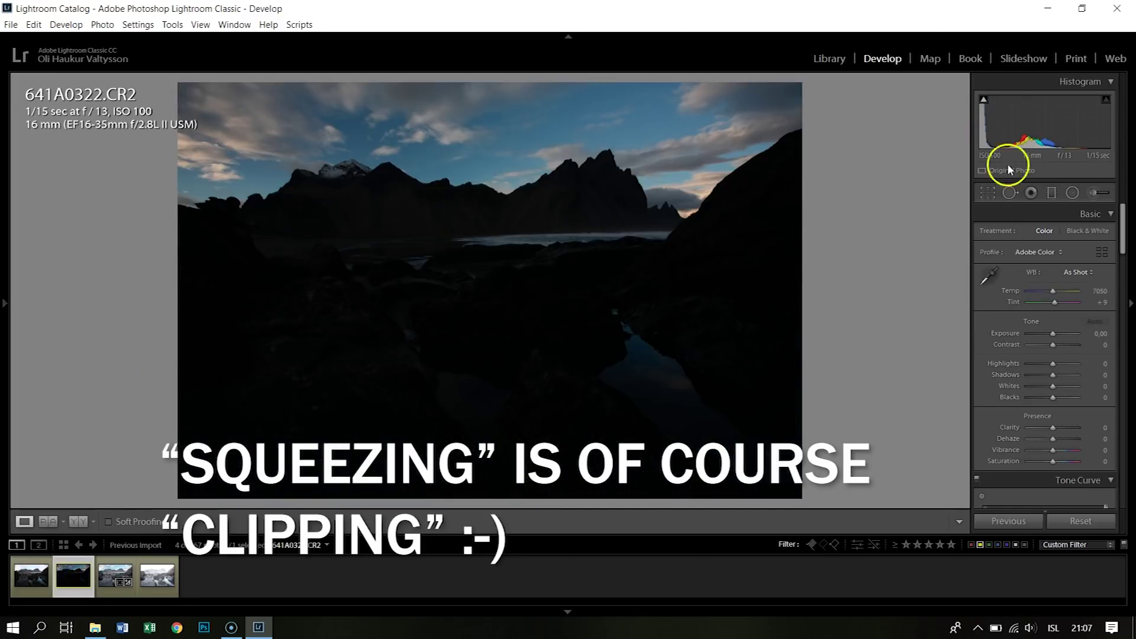
click(106, 580)
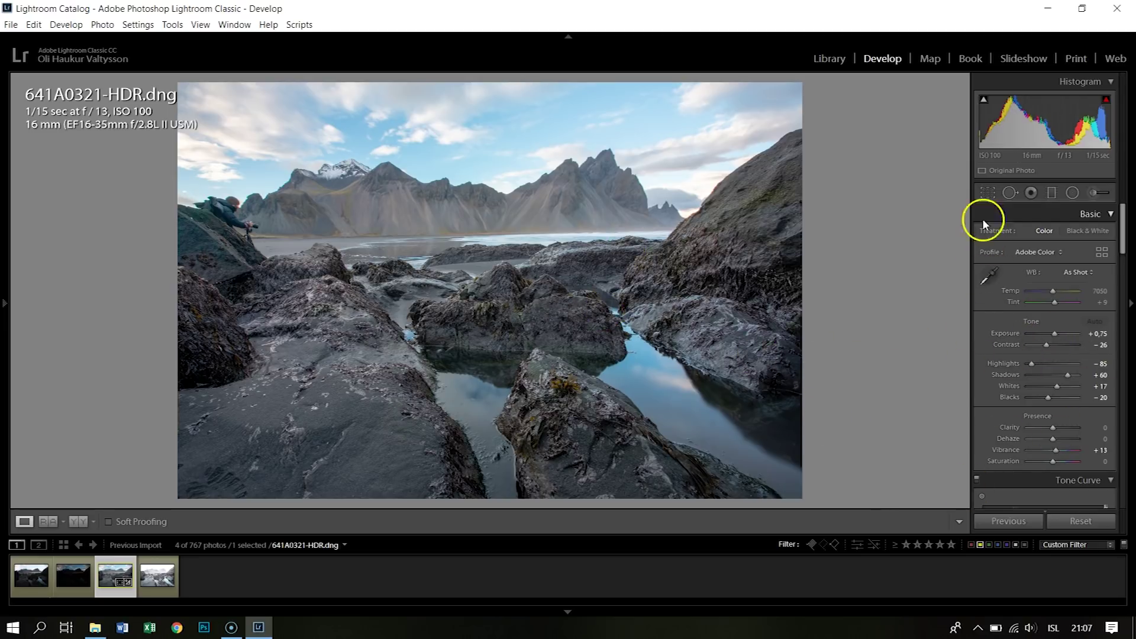
Straighten the HDR beach photo by rotating the crop to an angle of about 1.07
click(987, 193)
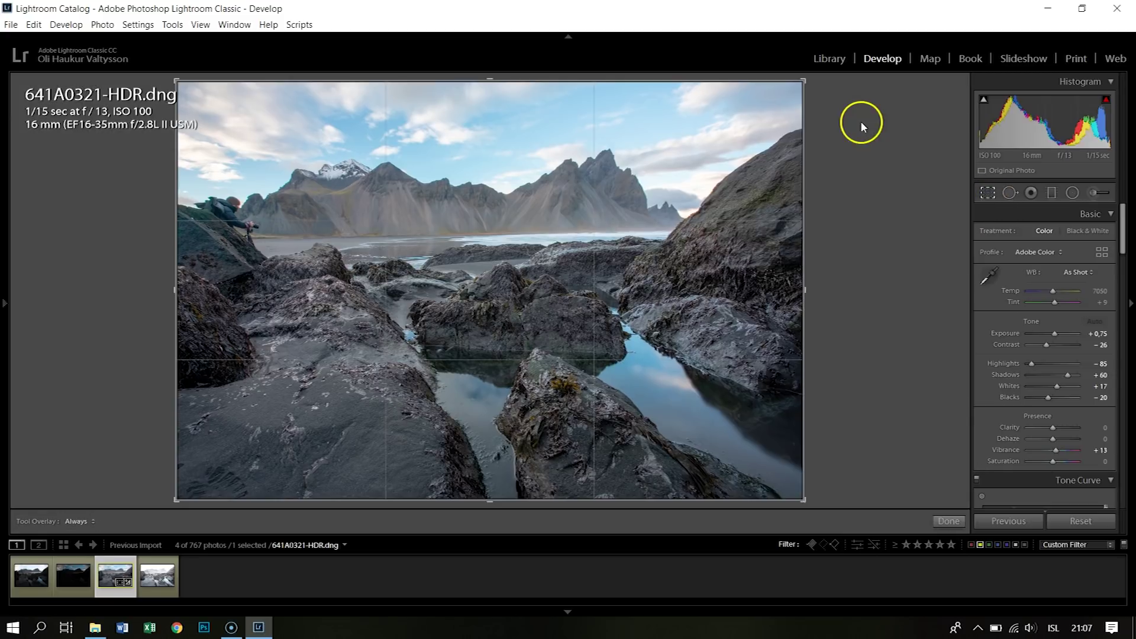
mouse_move(852, 128)
mouse_down()
mouse_move(834, 99)
mouse_move(837, 116)
mouse_up()
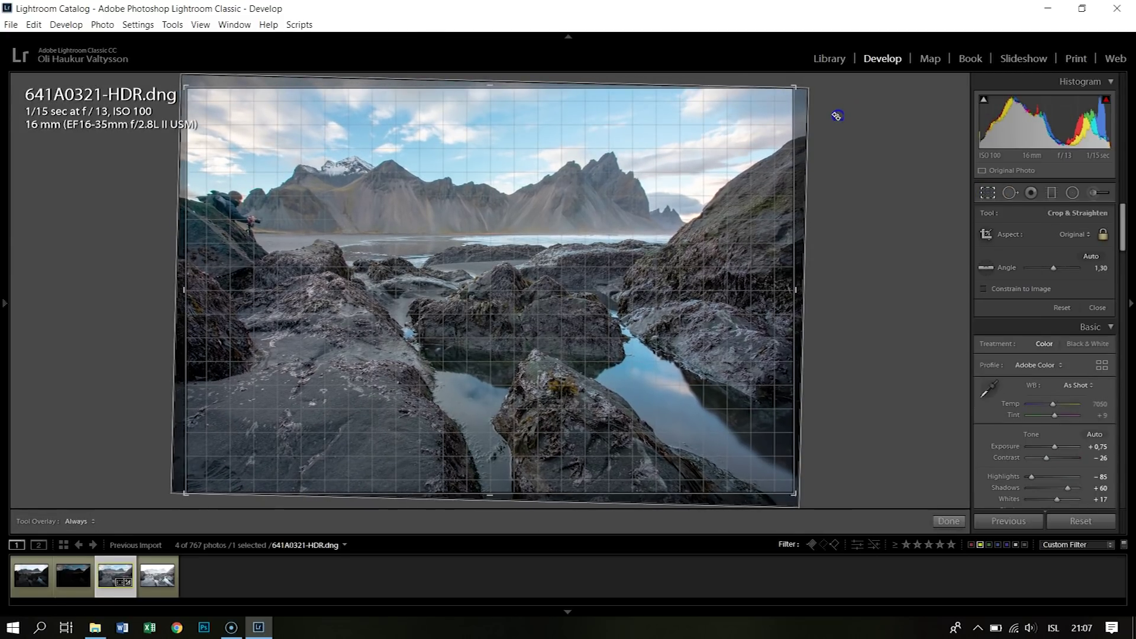
click(980, 198)
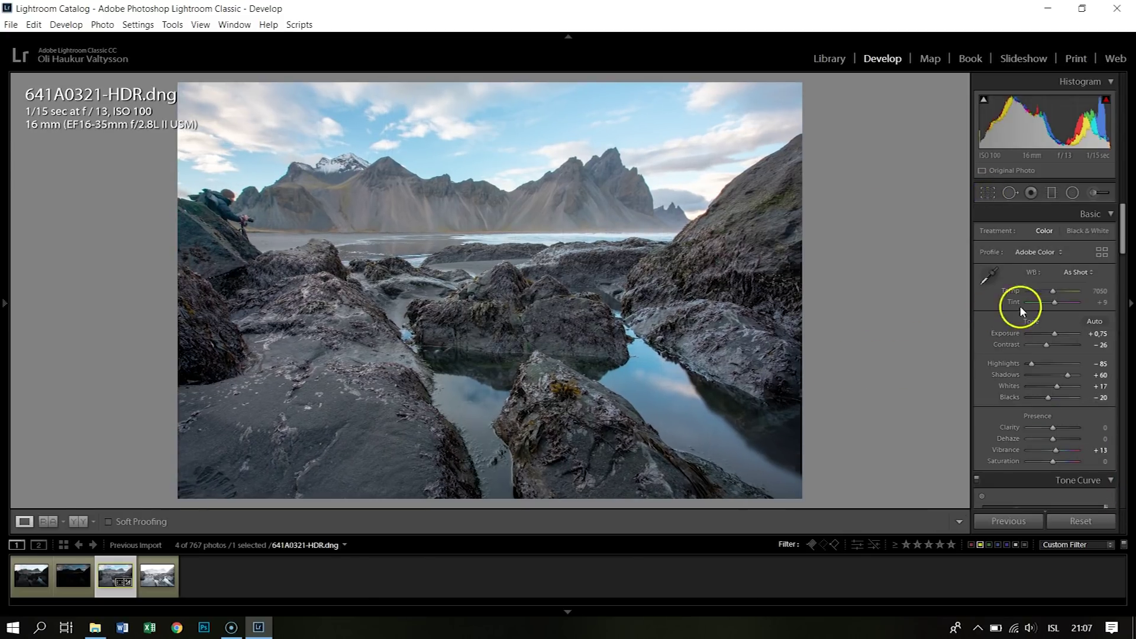
Warm the temperature to 9671 and step Exposure down to +0.08 in the Basic panel
drag(1054, 332, 1055, 336)
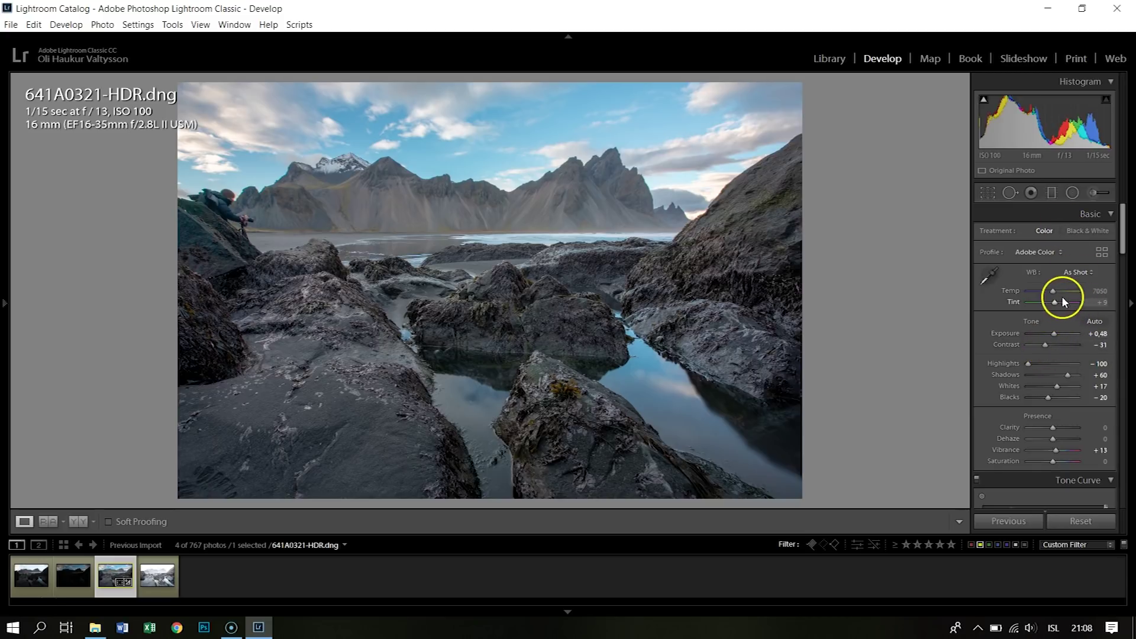
drag(1054, 291, 1061, 292)
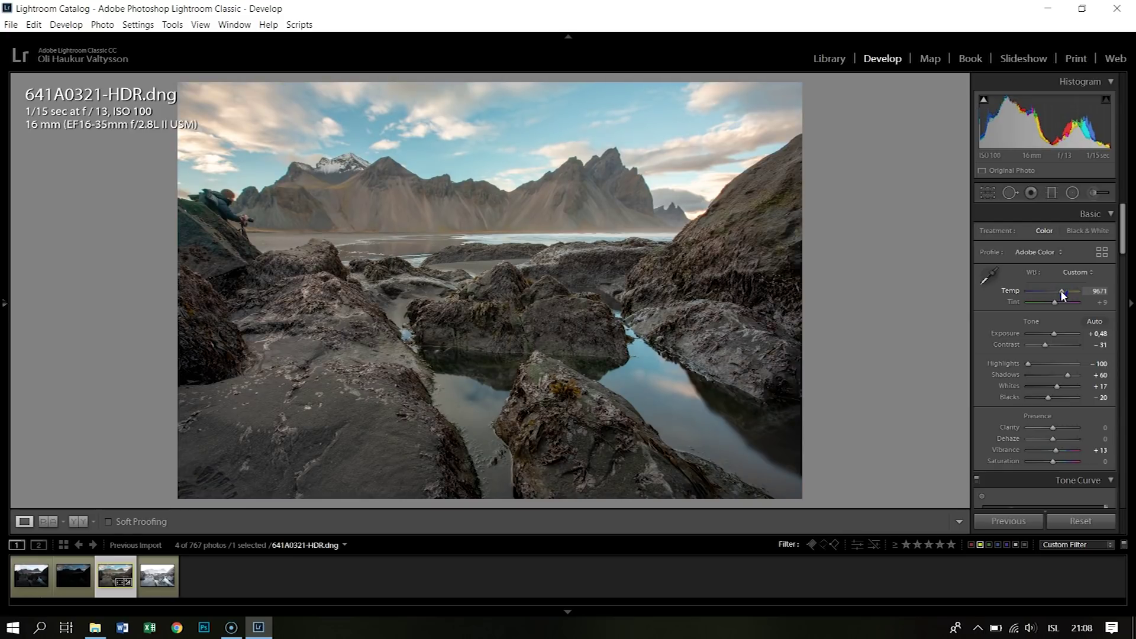
click(1051, 330)
key(Down)
key(Down)
key(Down)
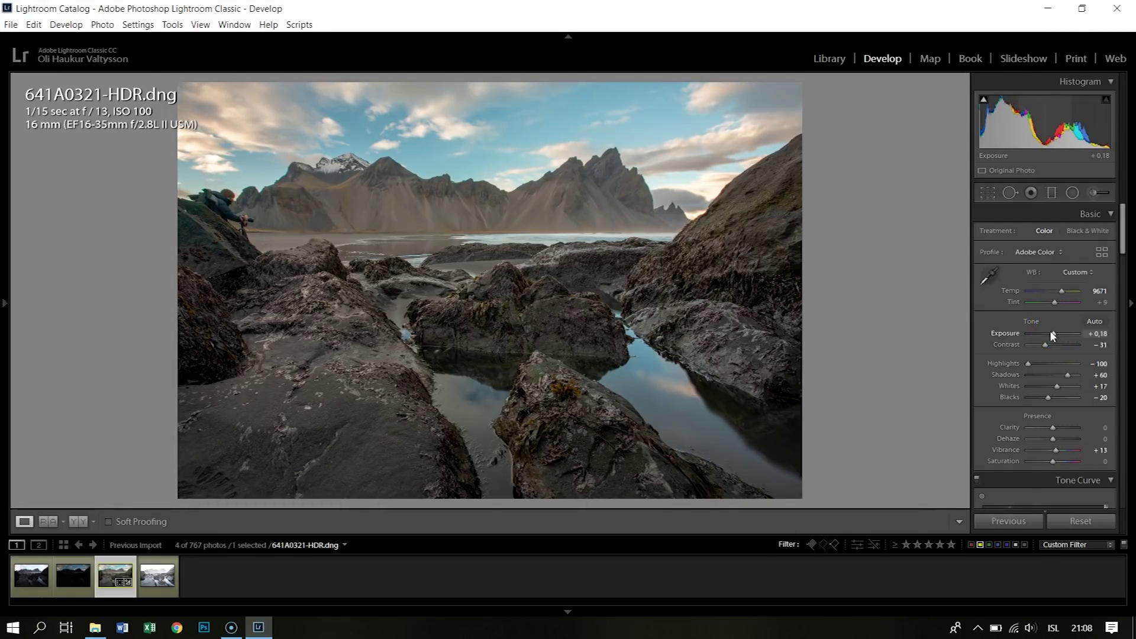
key(Down)
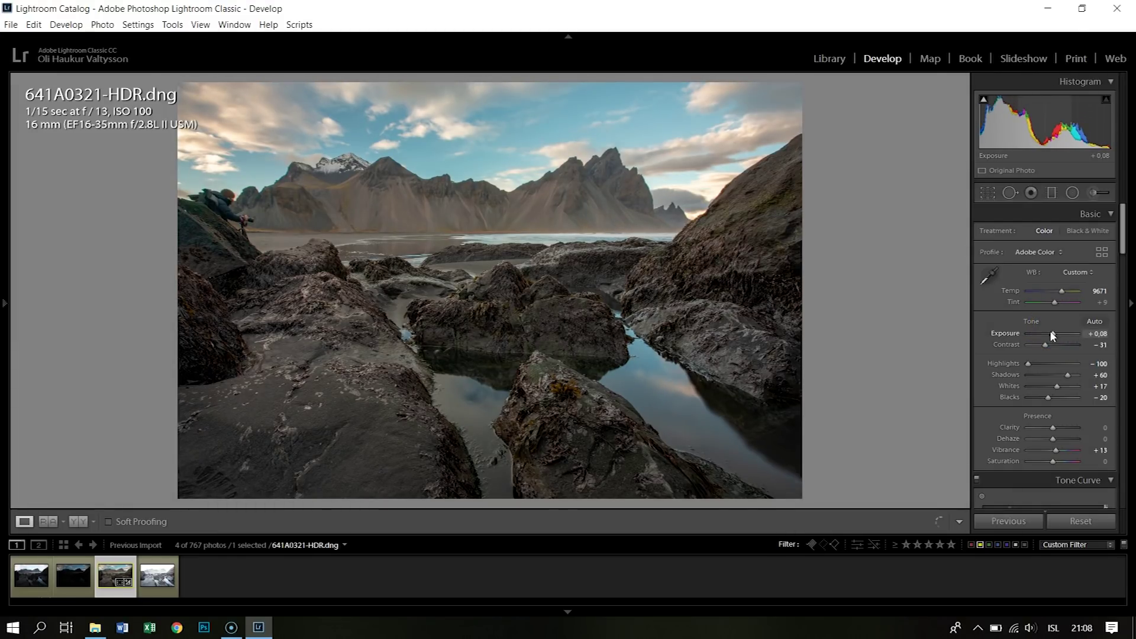
click(1041, 332)
Raise the tone curve's bottom-left point a little, then set Shadows to +74
scroll(979, 401, down, 3)
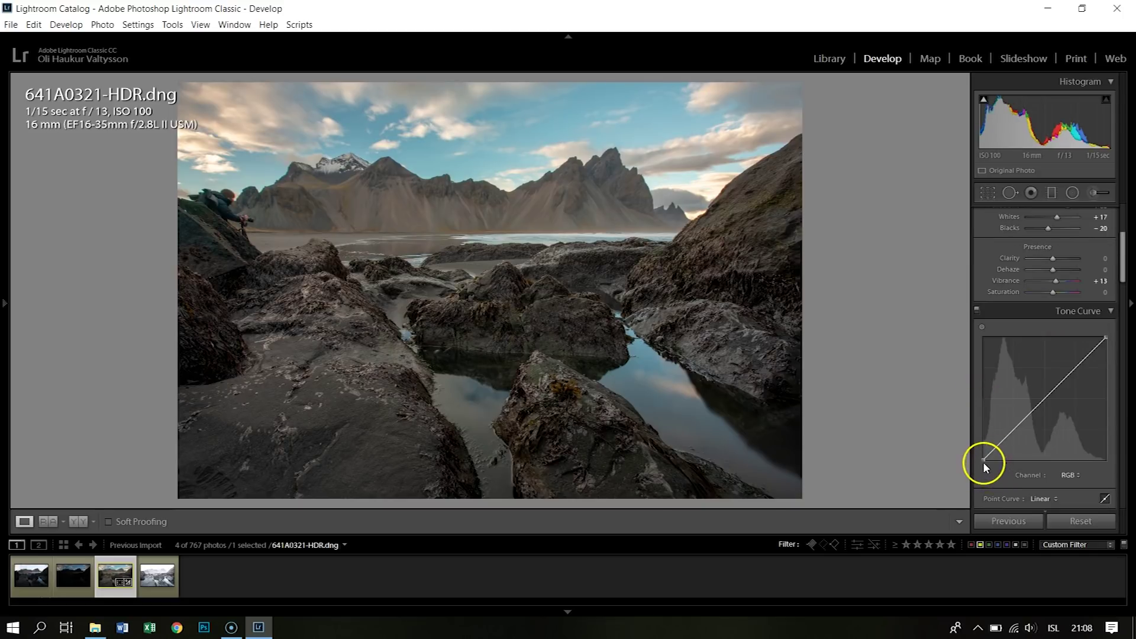
drag(983, 460, 978, 458)
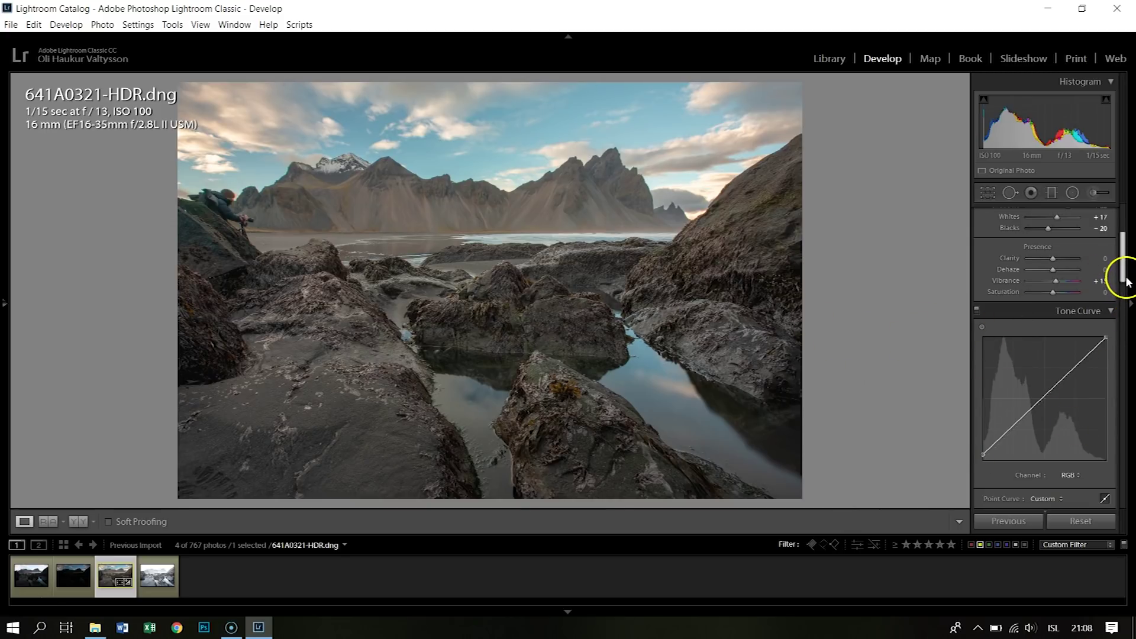
drag(1122, 274, 1123, 245)
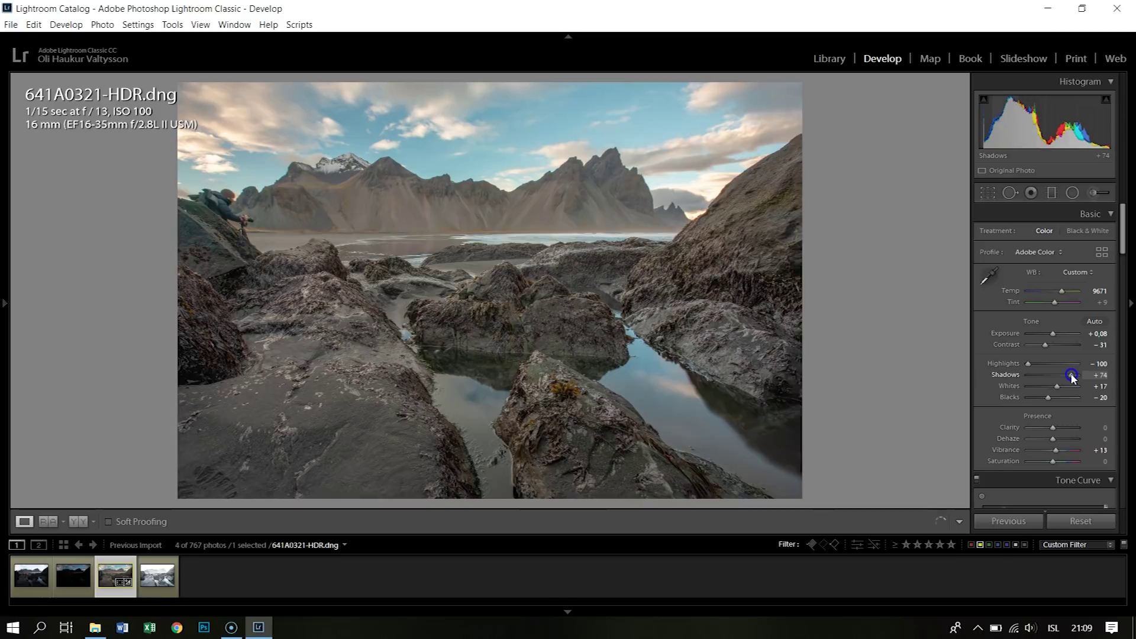
drag(1076, 379, 1080, 379)
Brush a size-12, +0.61 exposure correction onto the dark rock edge beside the water
click(1096, 192)
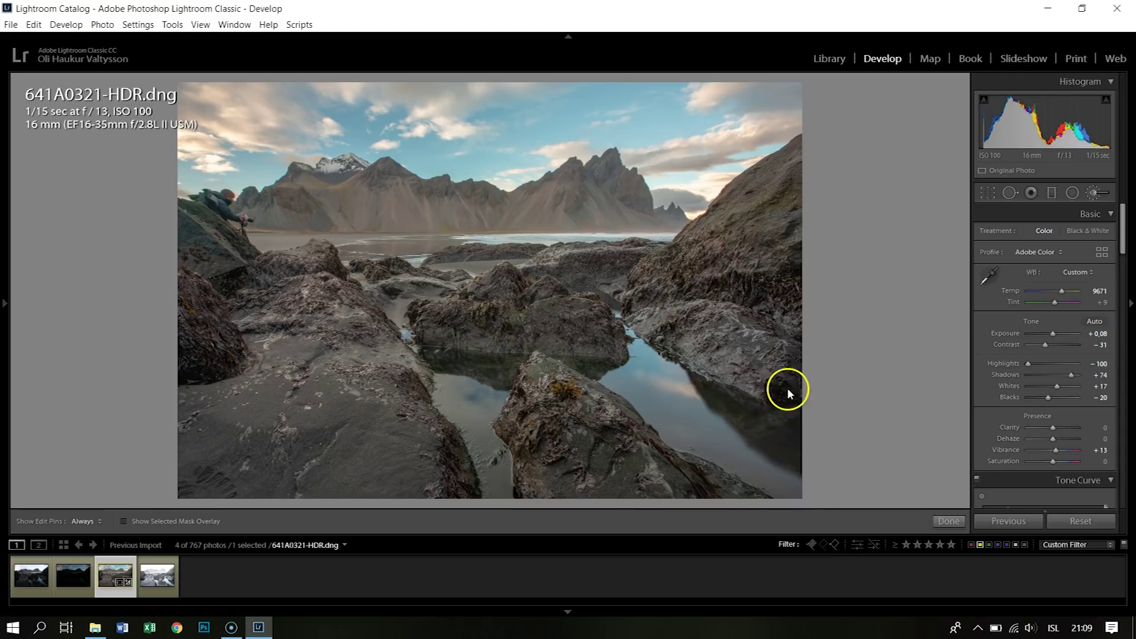
scroll(798, 393, down, 5)
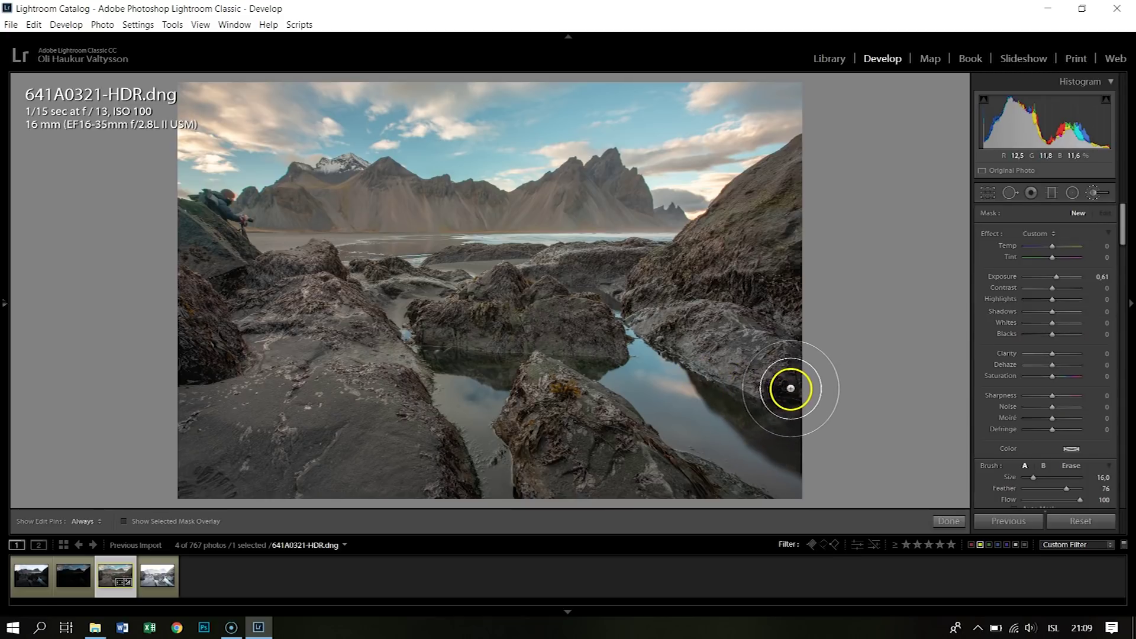
key(h)
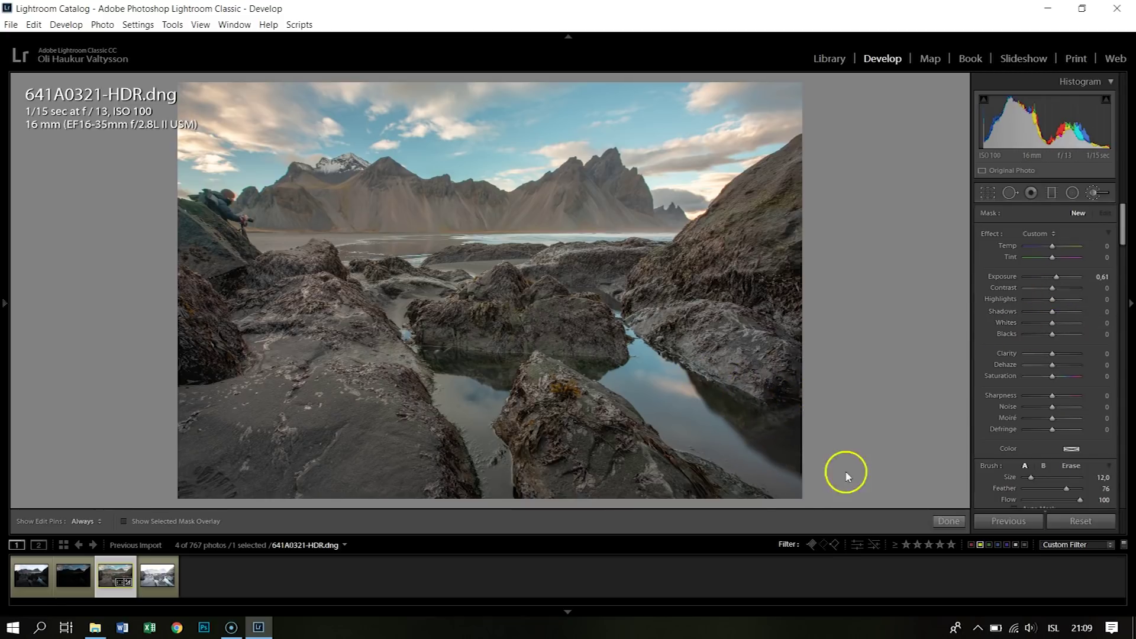
click(782, 393)
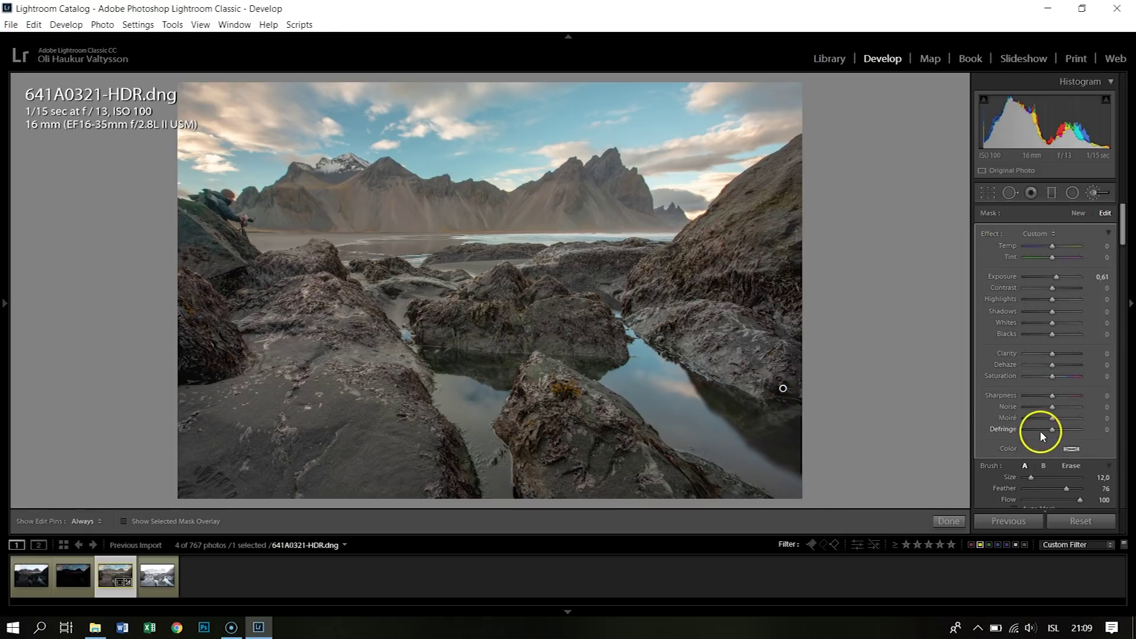
key(k)
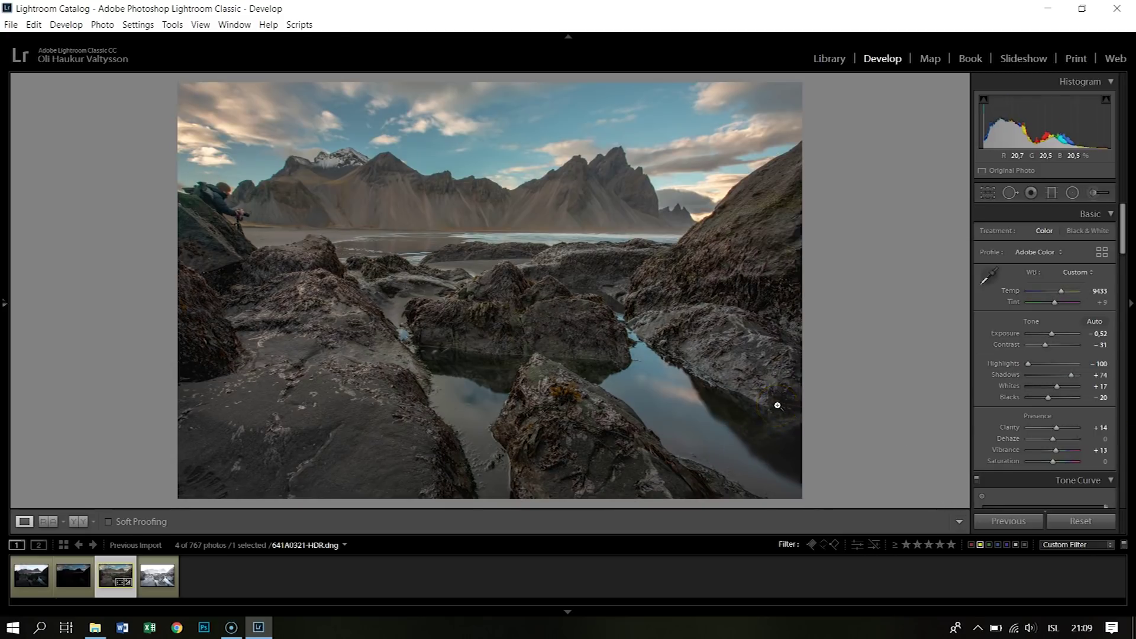